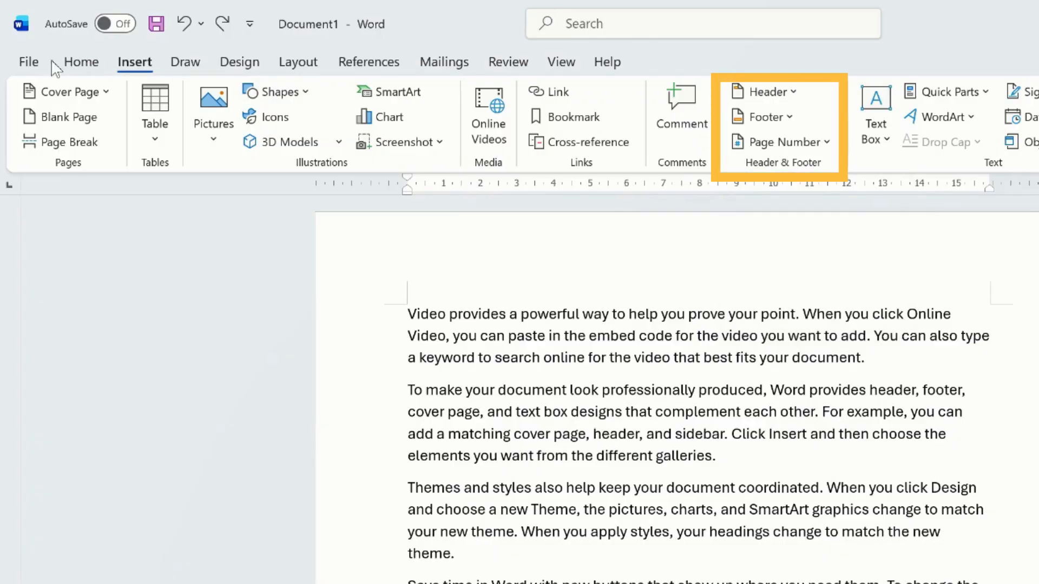
- Insert the built-in header design with a green page-number block and a document title placeholder
click(75, 69)
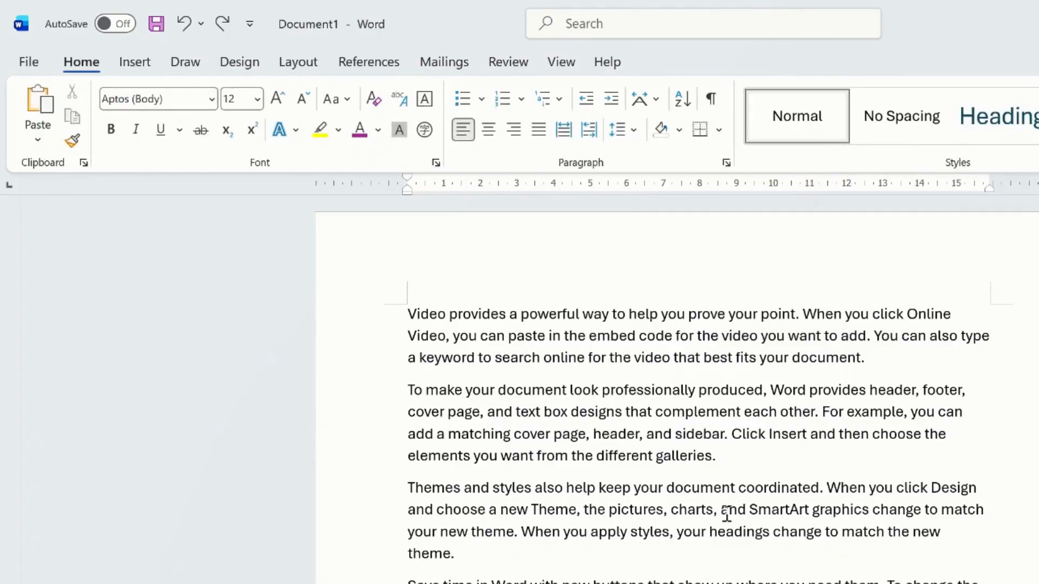
click(132, 66)
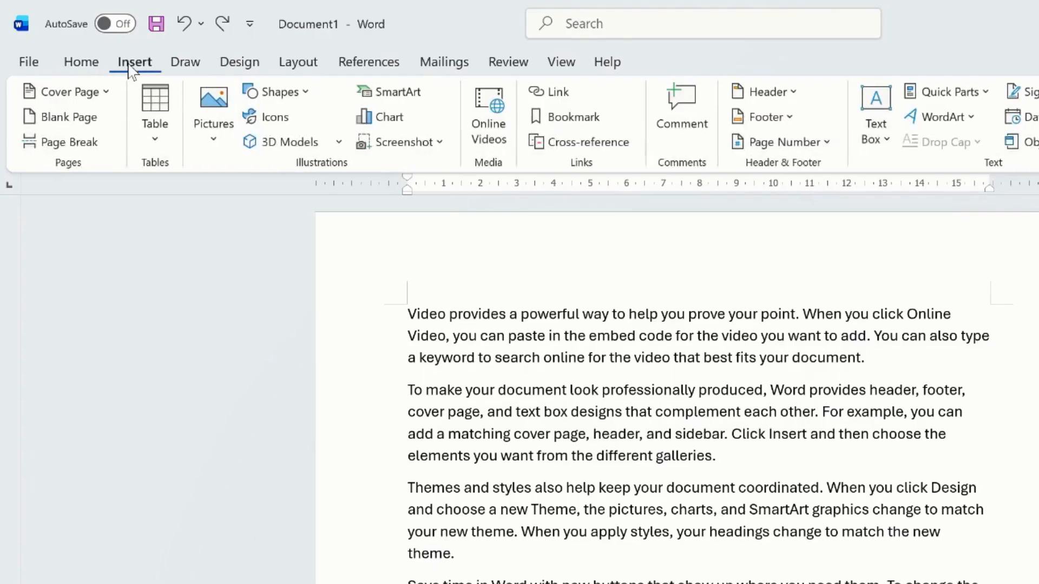
click(773, 97)
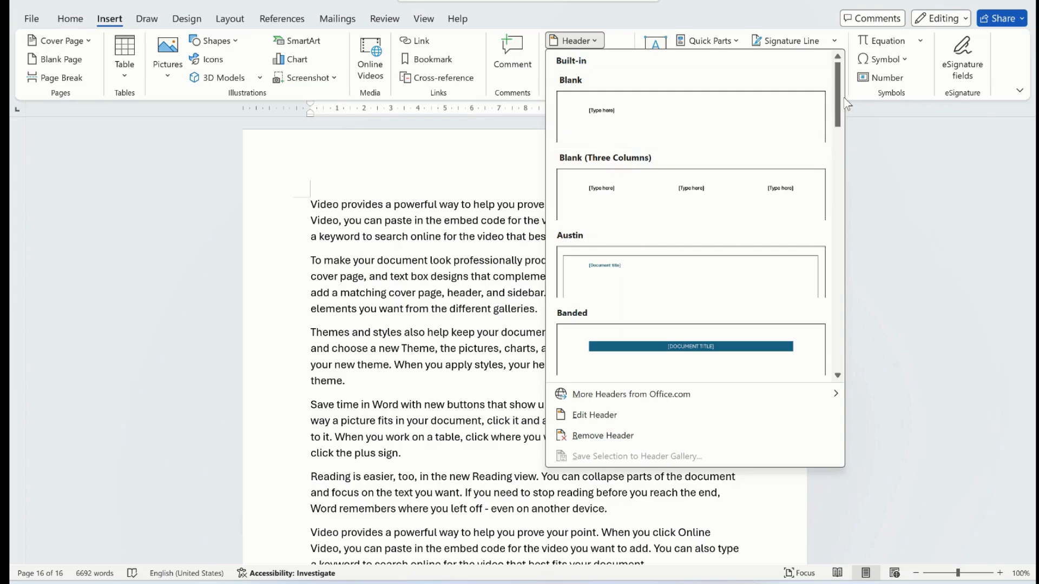
scroll(843, 98, down, 3)
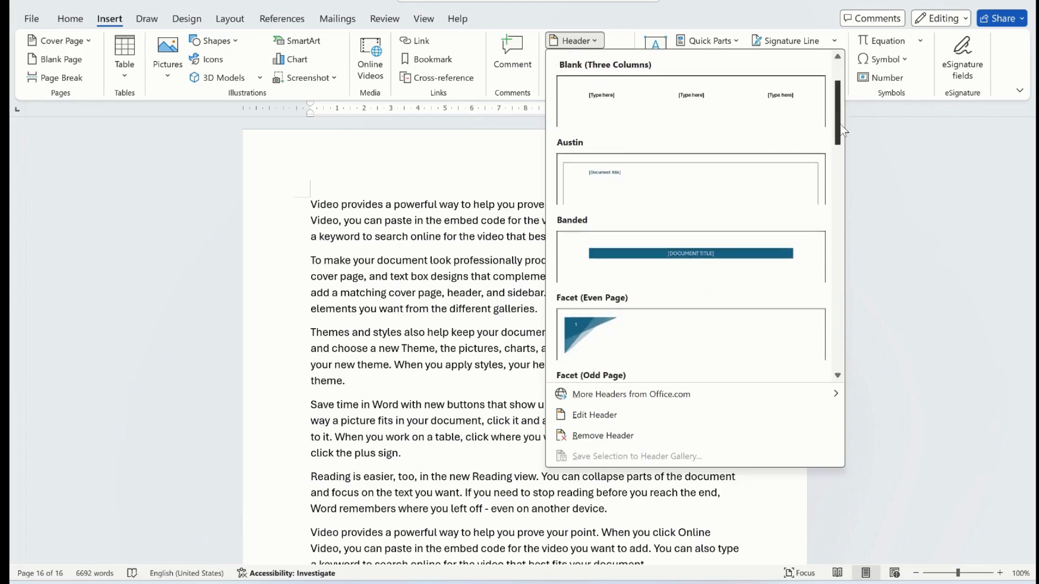
drag(844, 140, 845, 227)
click(755, 243)
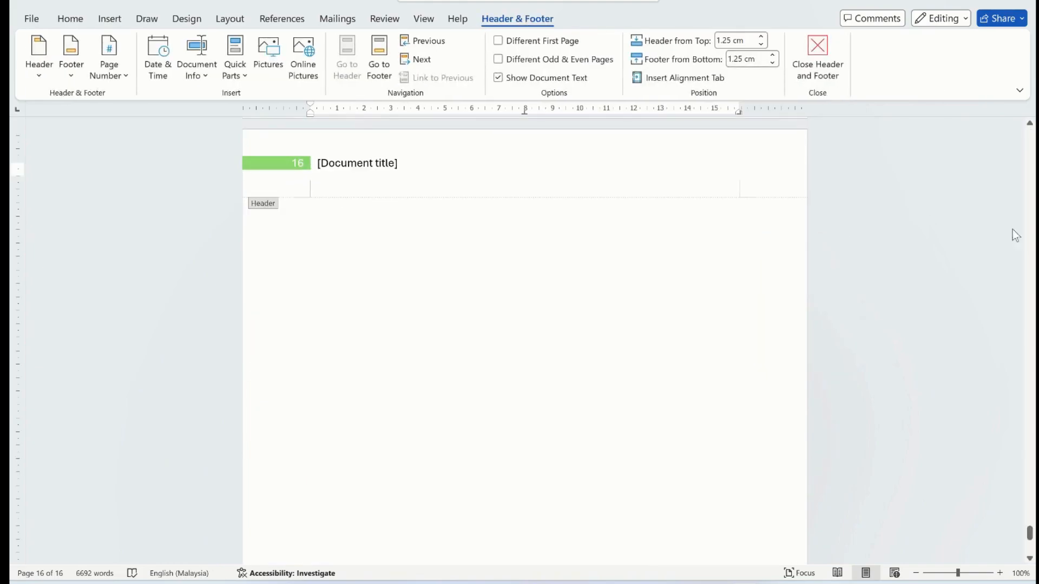
- Enter "Video Presentation" as the document title in the header on page 1
scroll(1030, 151, up, 8)
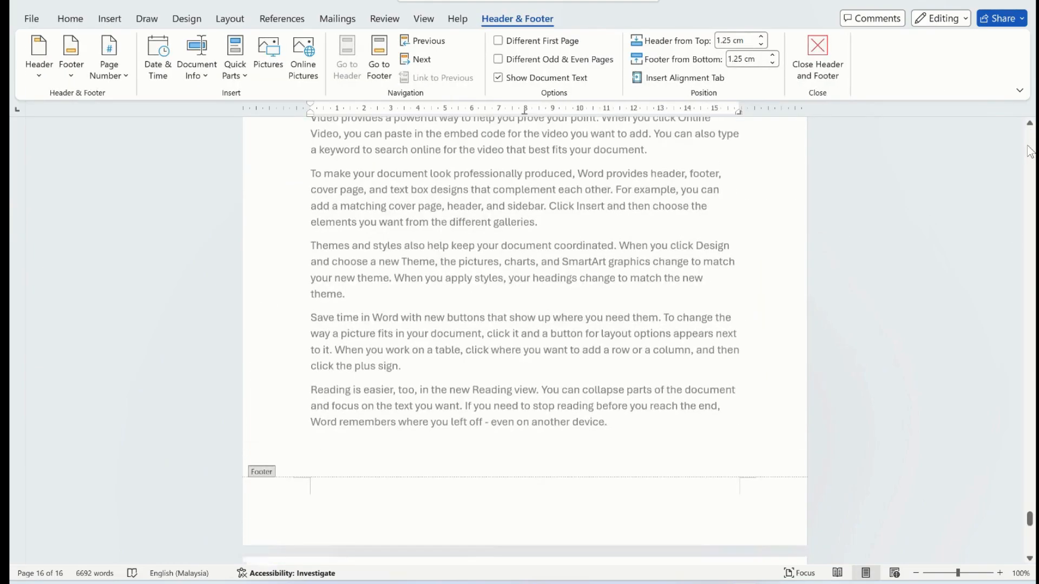
scroll(1030, 151, up, 5)
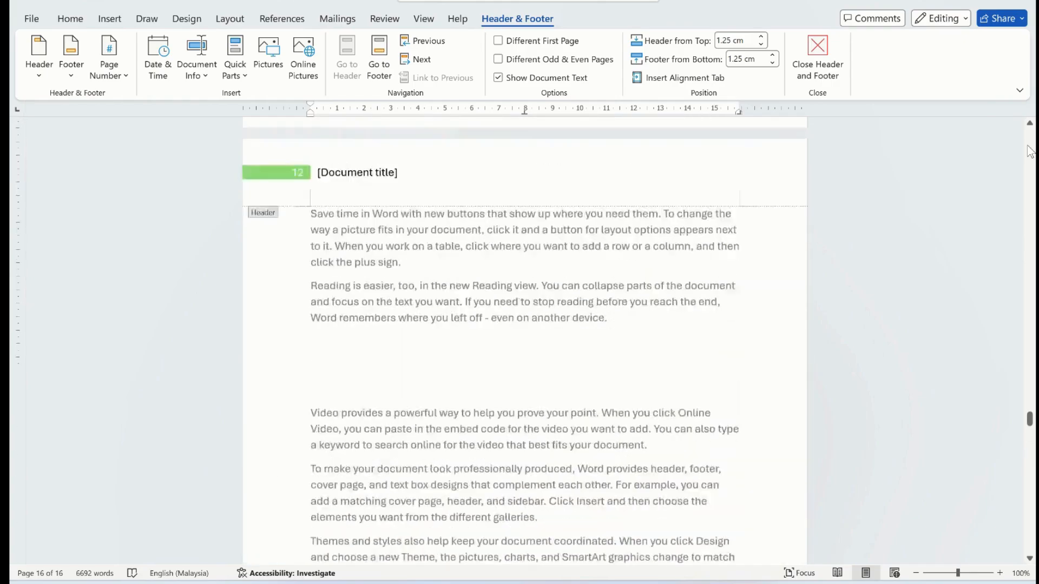
drag(1030, 404, 1030, 127)
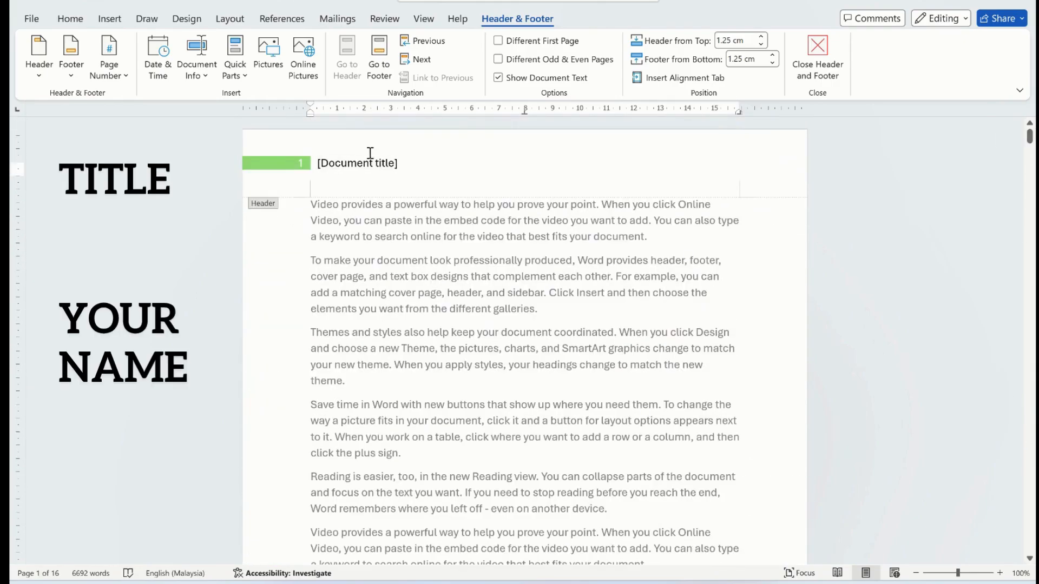
click(384, 163)
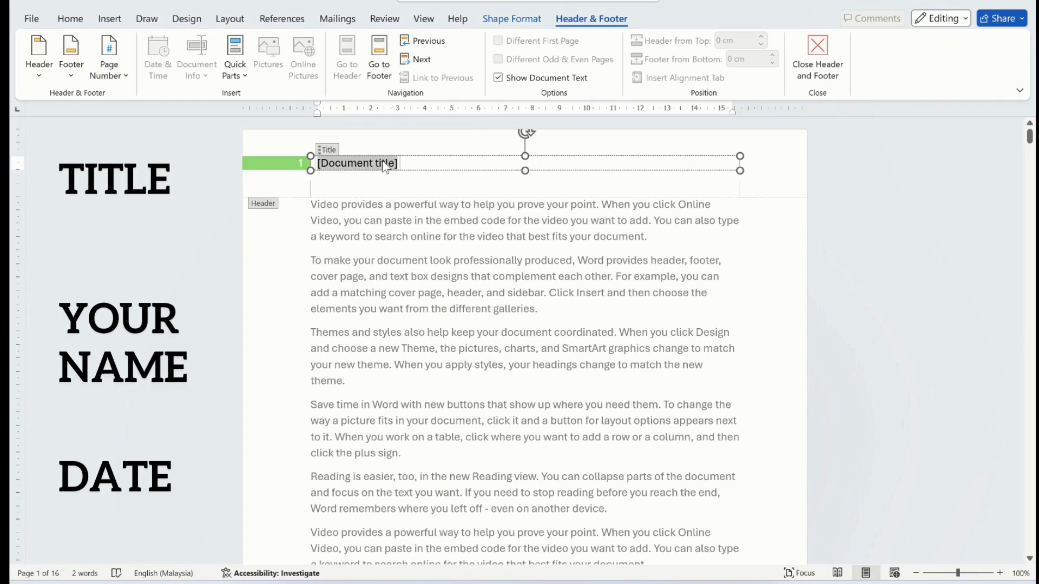
text(Video)
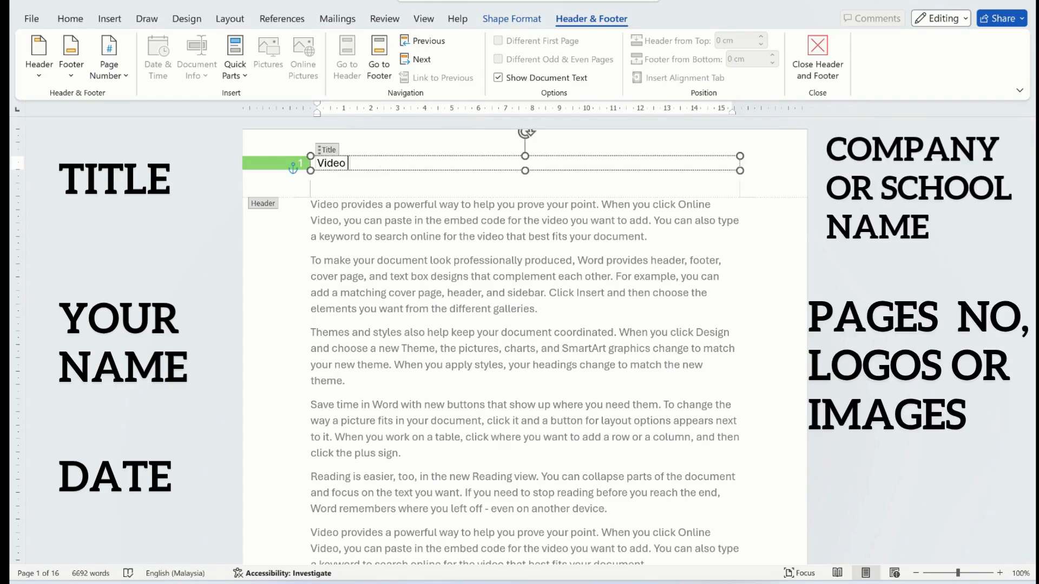
text( Pre4s)
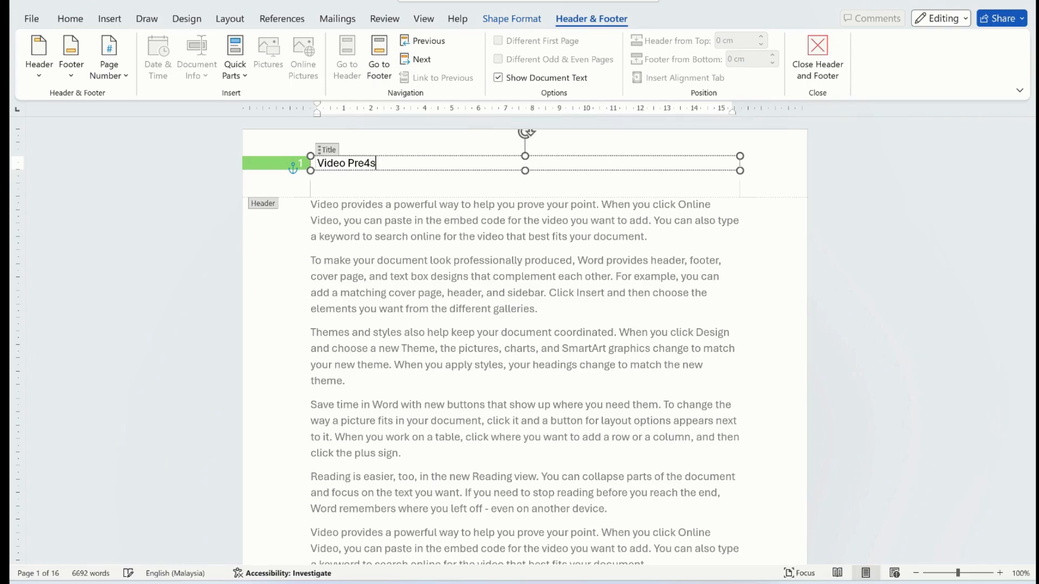
key(BackSpace)
key(BackSpace)
text(sentation)
- Format the header title in orange at size 24 with no highlight color, and return to editing the body text
triple_click(418, 163)
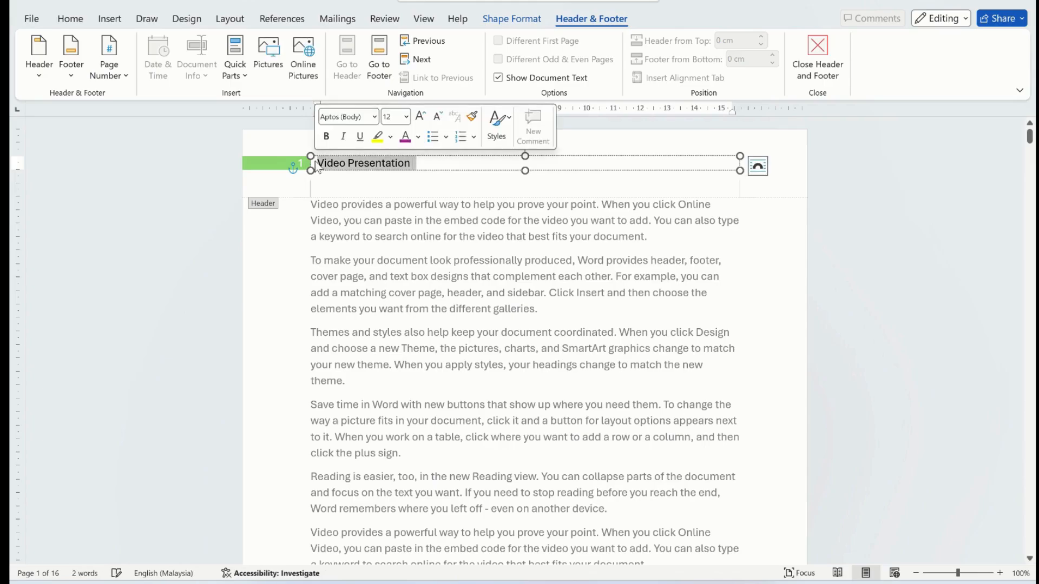
click(417, 136)
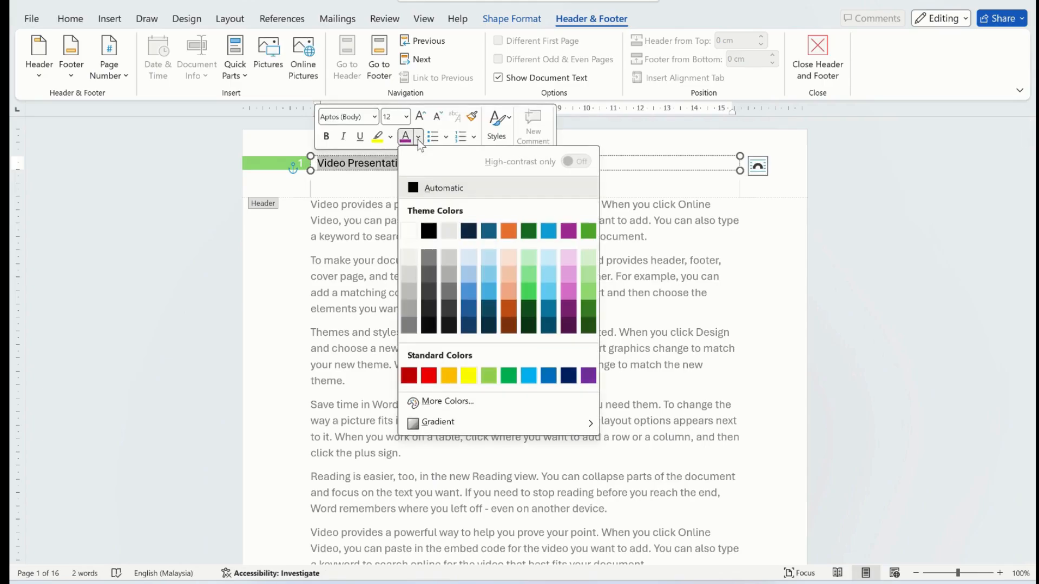
click(509, 232)
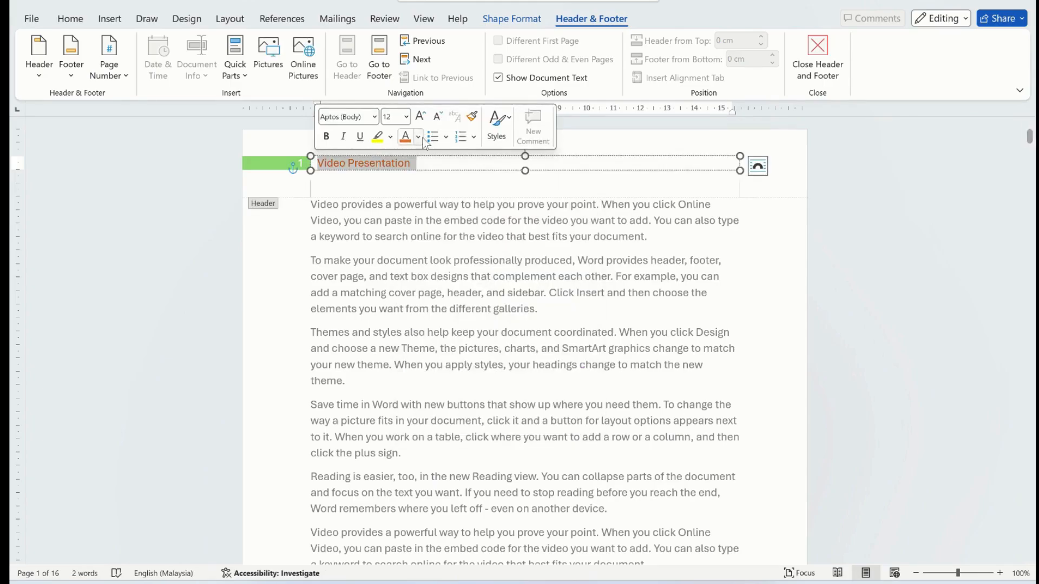
click(406, 117)
click(401, 305)
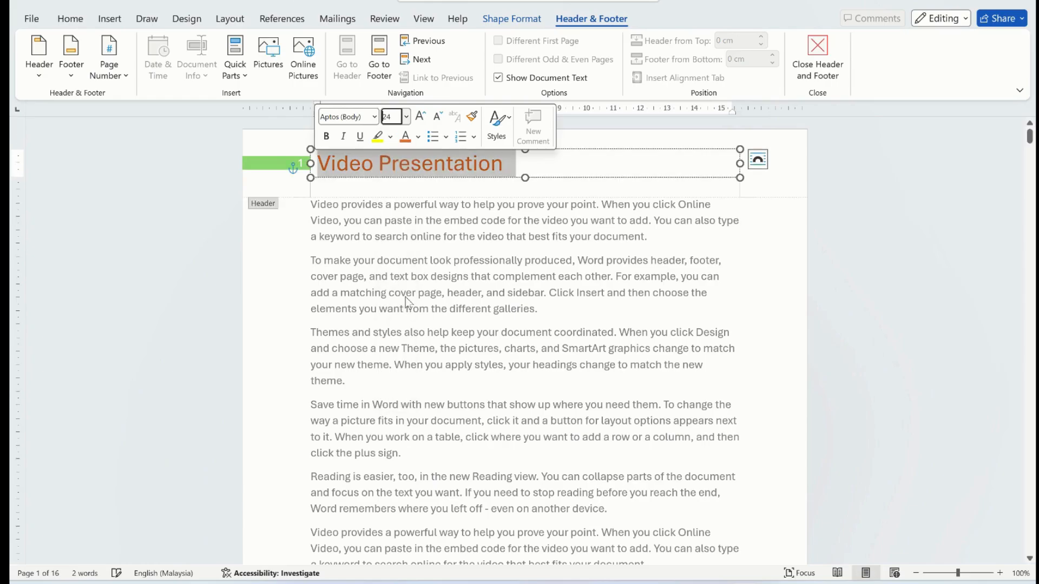
click(391, 137)
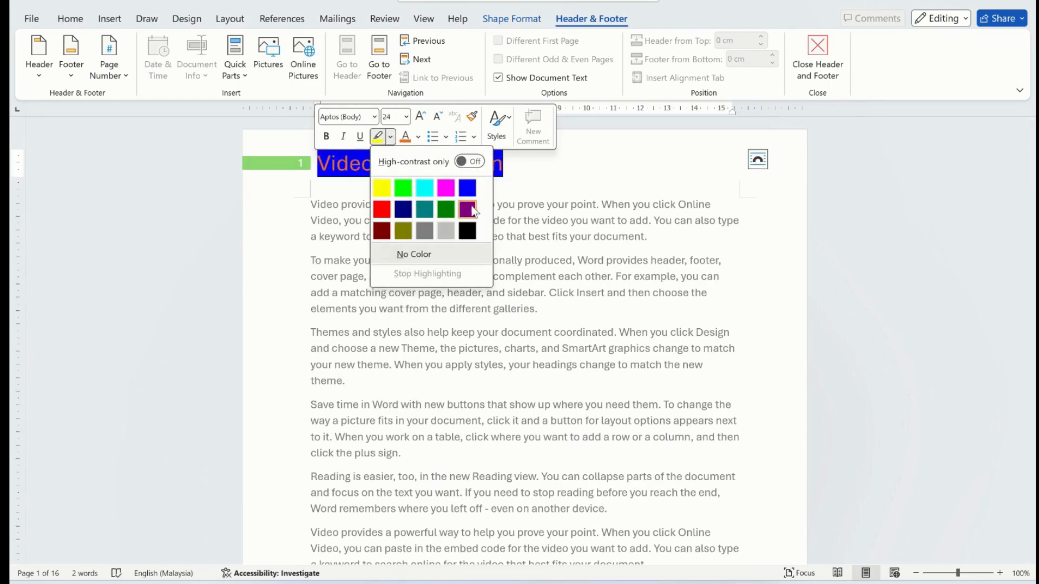
click(414, 254)
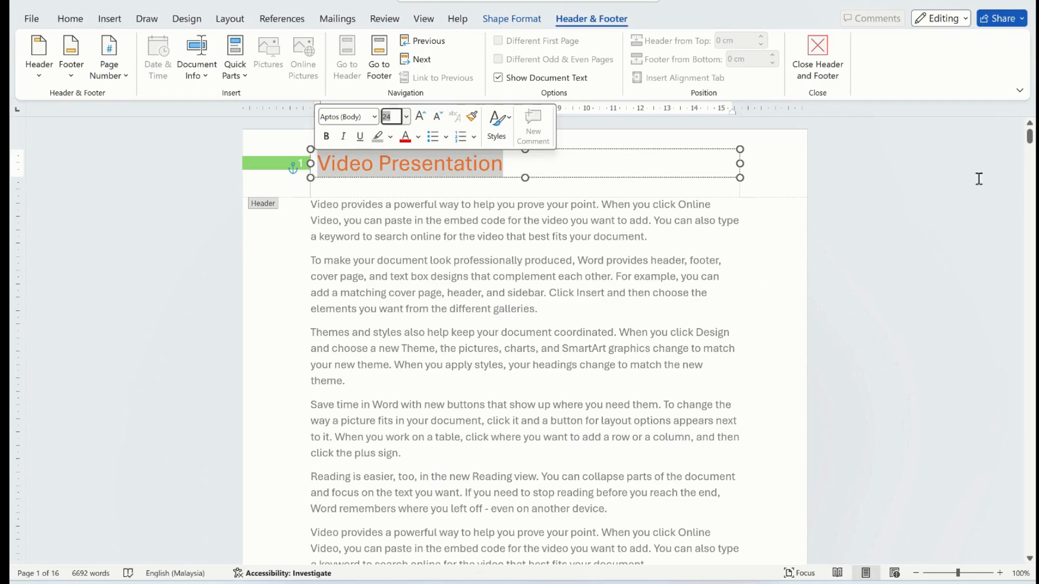
drag(1029, 137, 1029, 187)
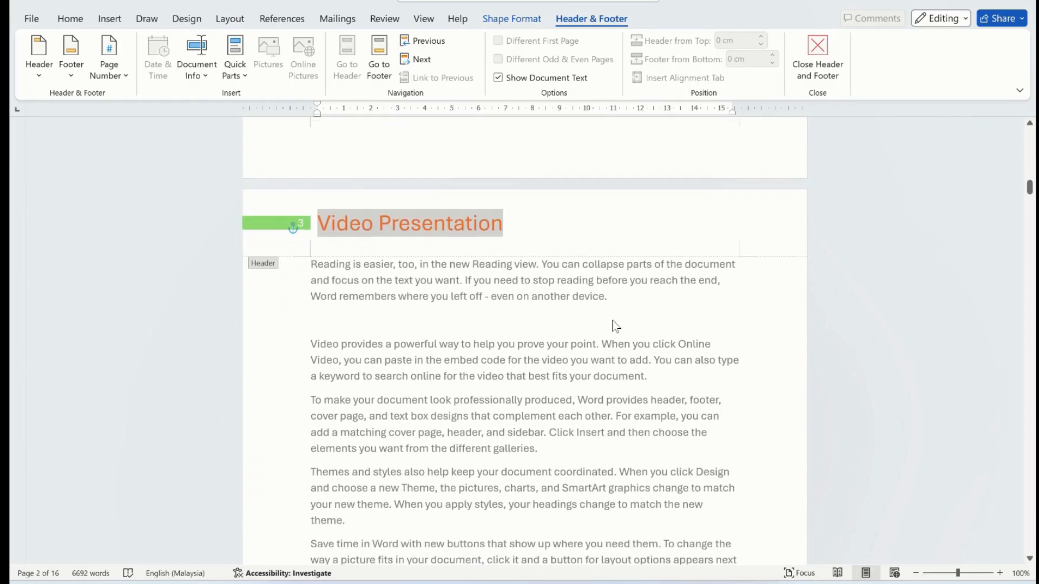
double_click(595, 331)
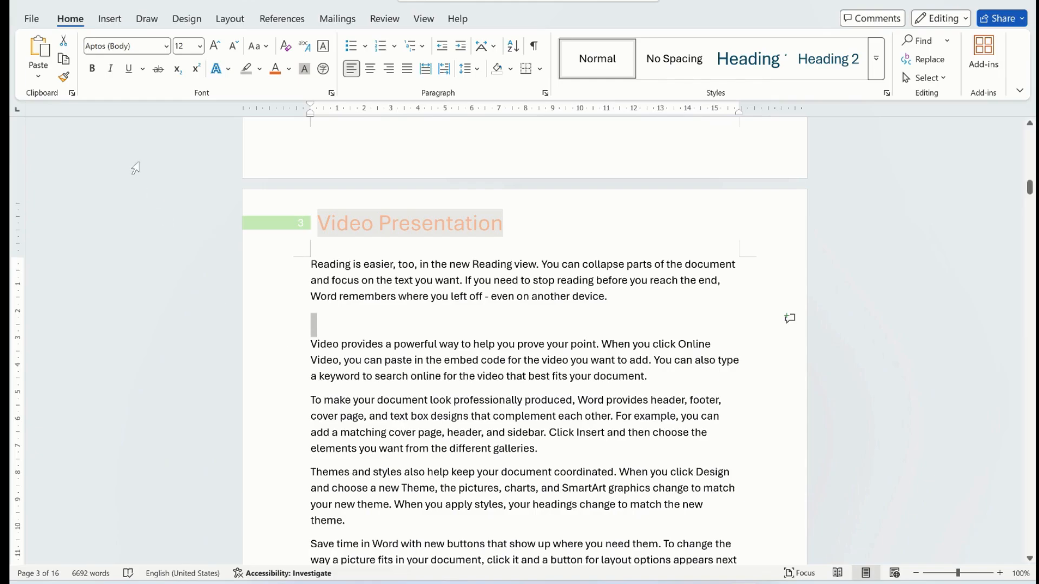
- Insert the built-in footer design with author and school fields, and enter "JAYCEES" as the school
click(107, 25)
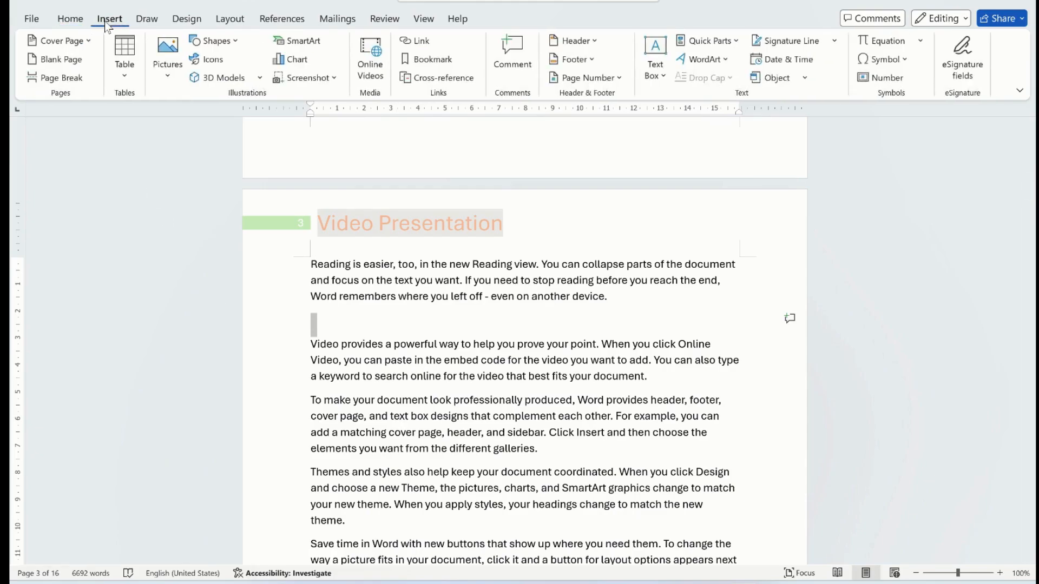
click(584, 60)
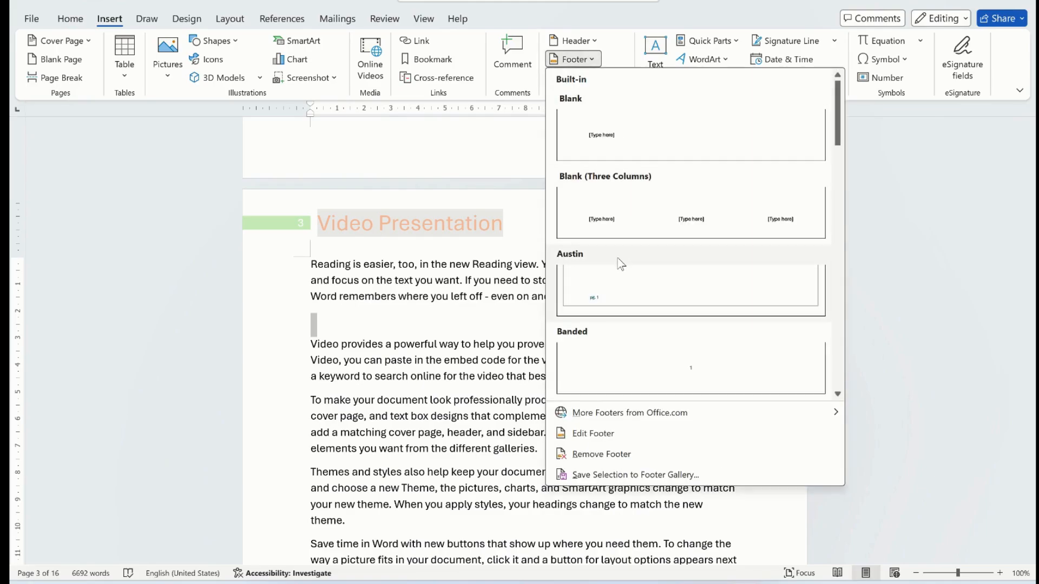
drag(840, 132, 644, 320)
click(644, 319)
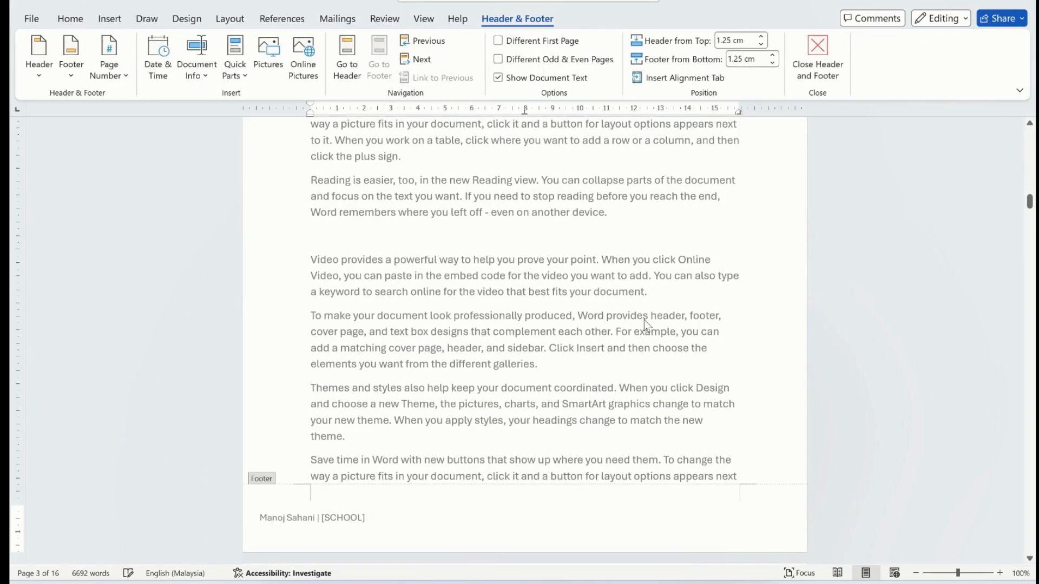
click(344, 514)
text(JAYCEES)
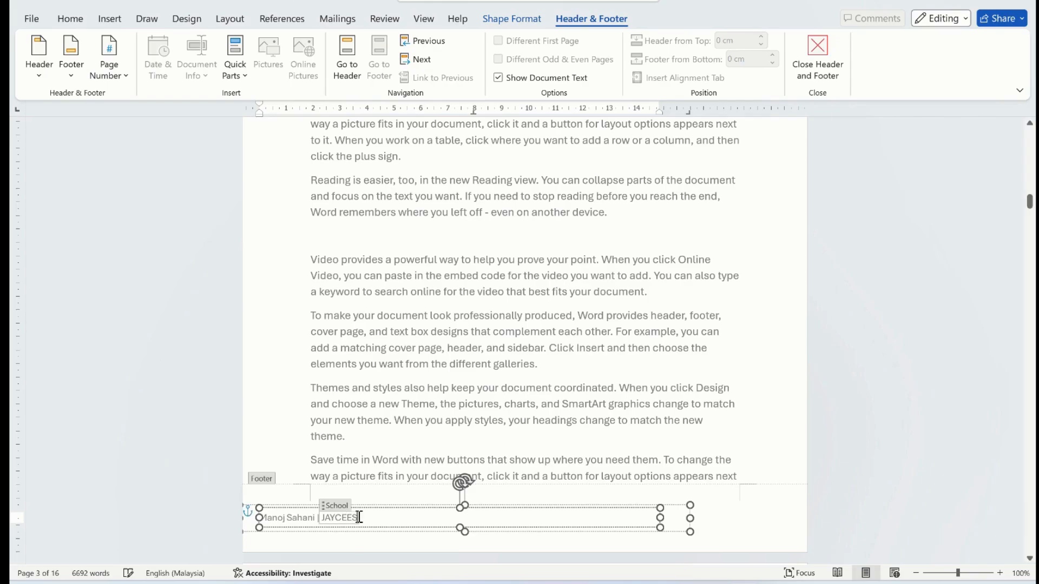
- Format the whole footer line with the author and school in standard red at size 14
drag(364, 518, 270, 523)
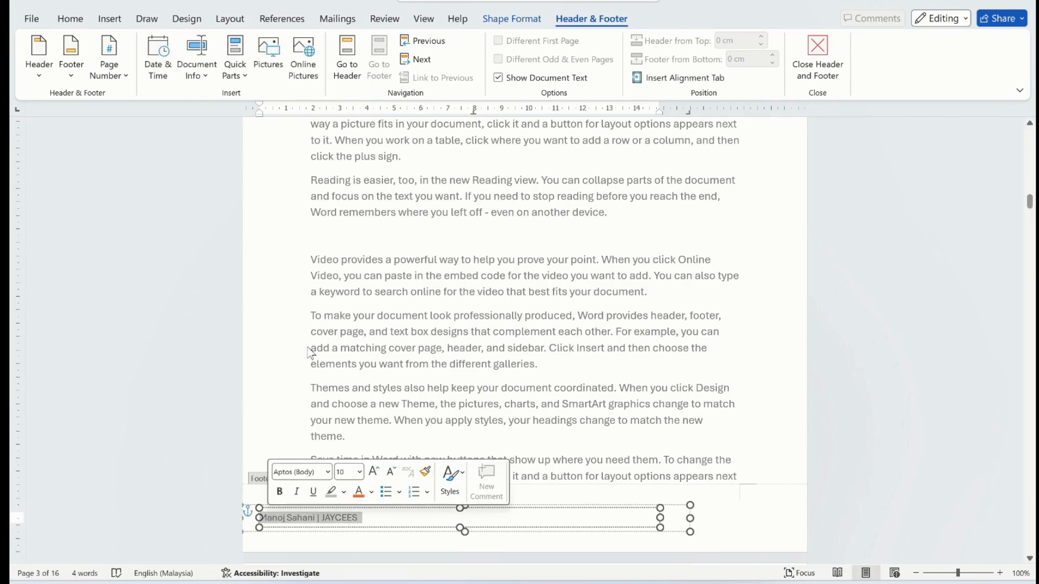
click(371, 492)
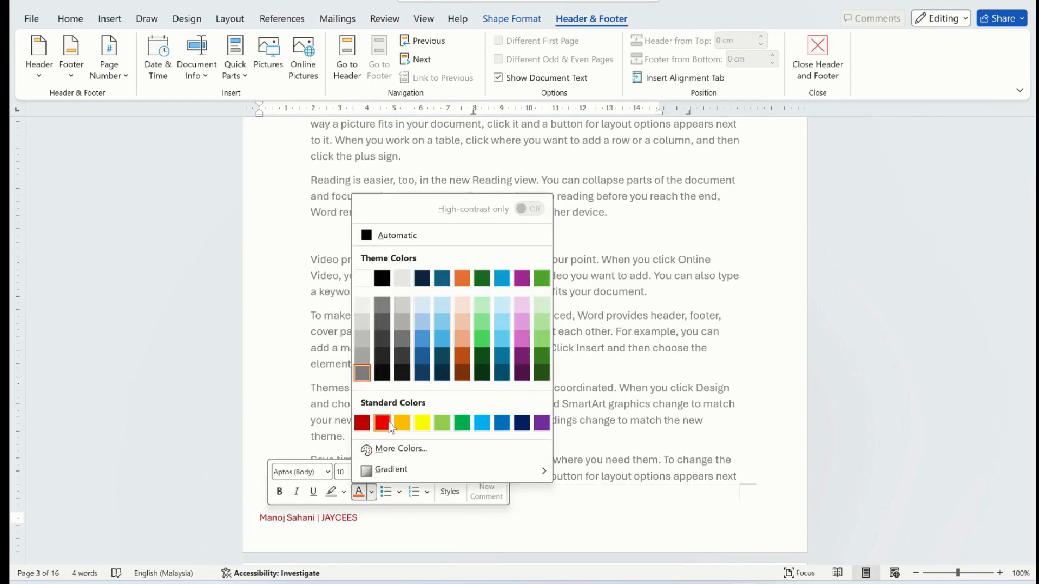
click(387, 422)
click(359, 473)
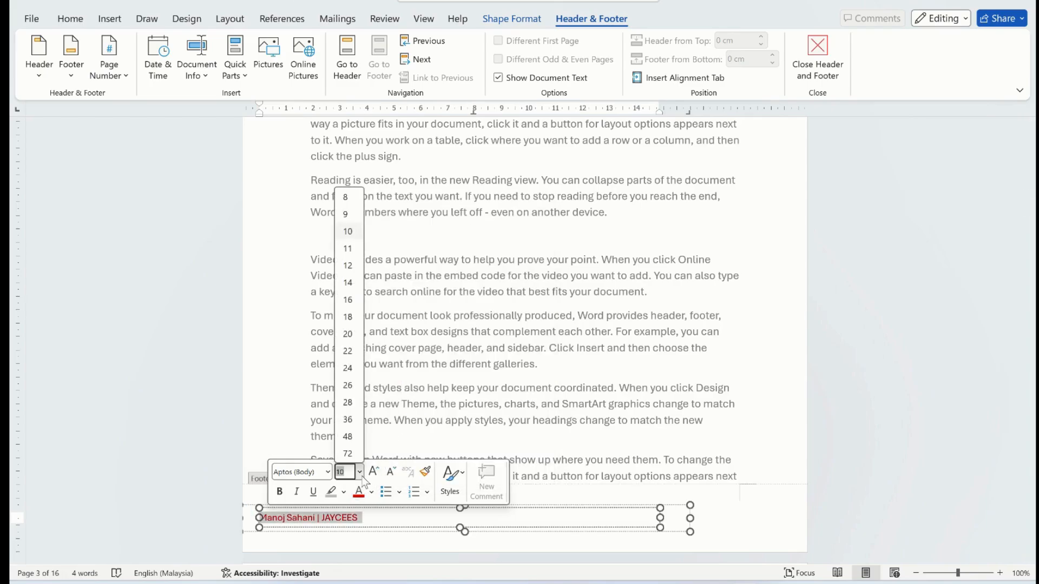
click(356, 283)
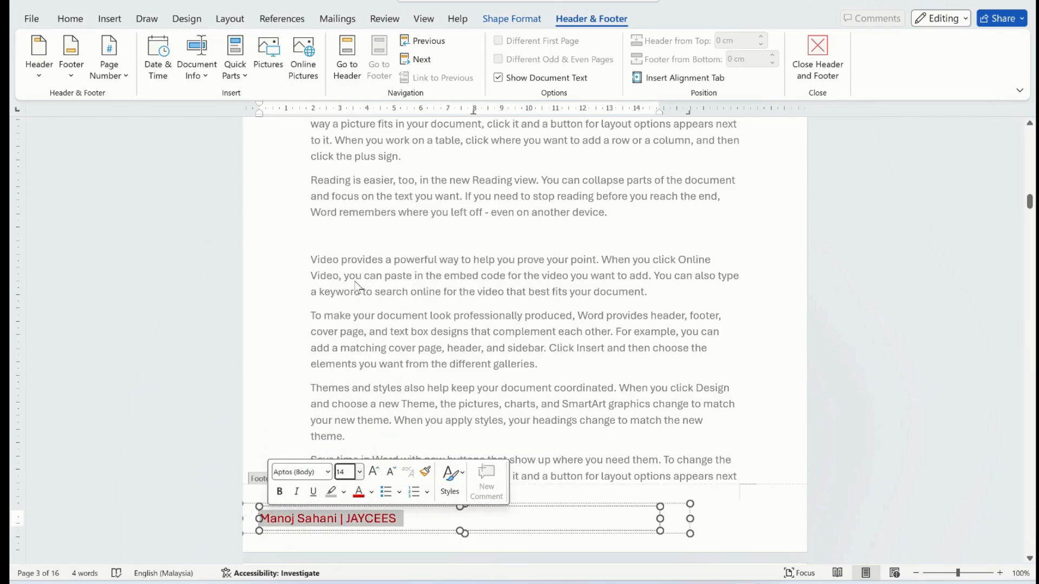
click(732, 515)
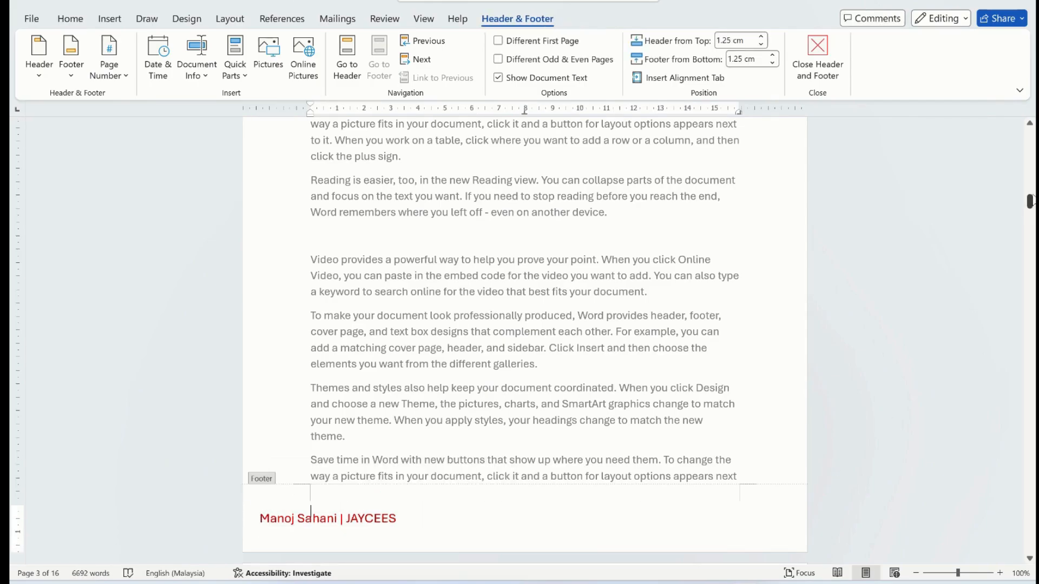
- Add centered page numbers at the bottom of the pages using the Plain Number 2 style, and check the footer on page 1
drag(1032, 208, 1033, 265)
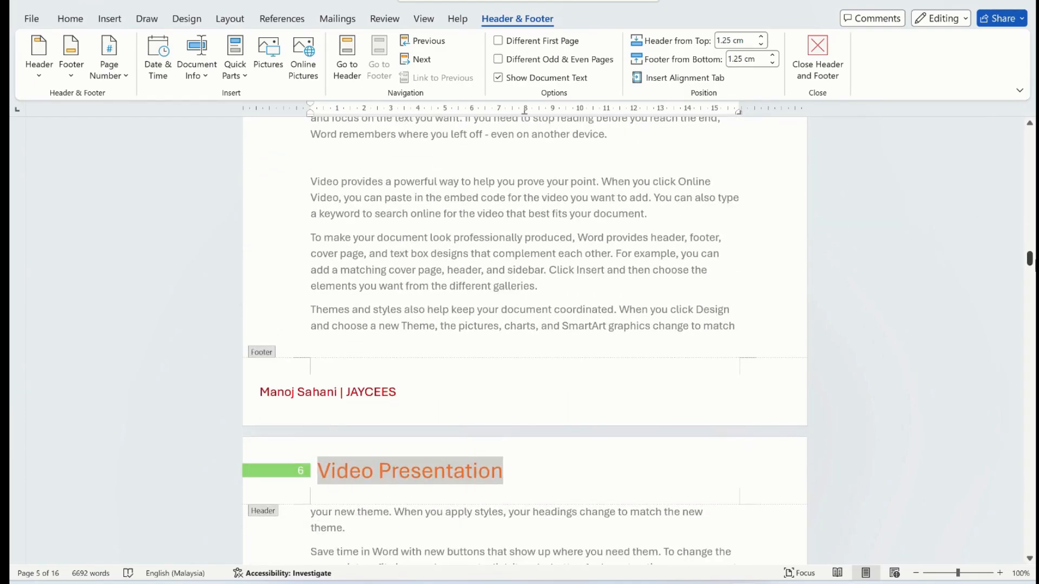
click(109, 21)
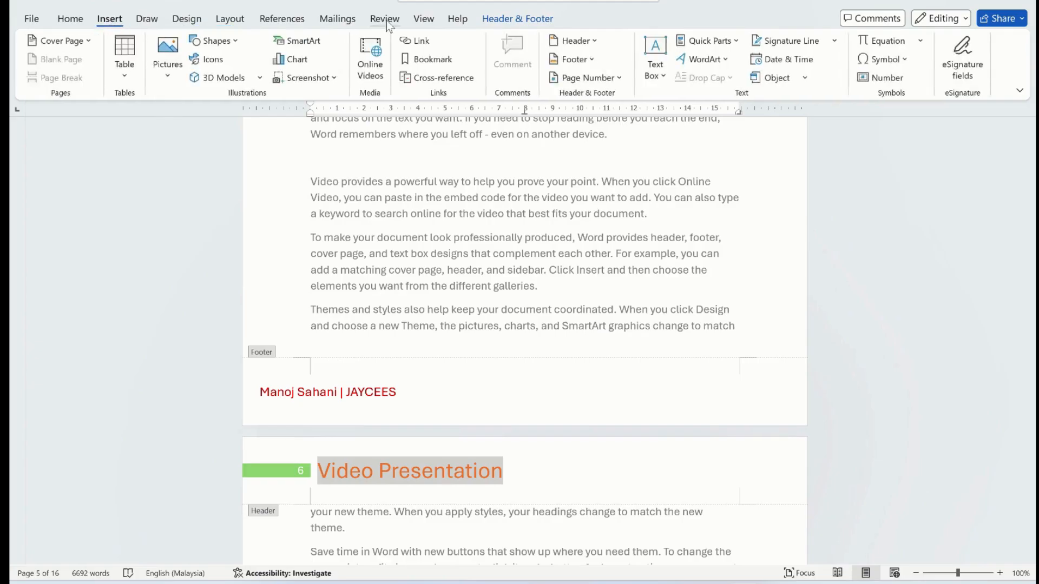
click(605, 82)
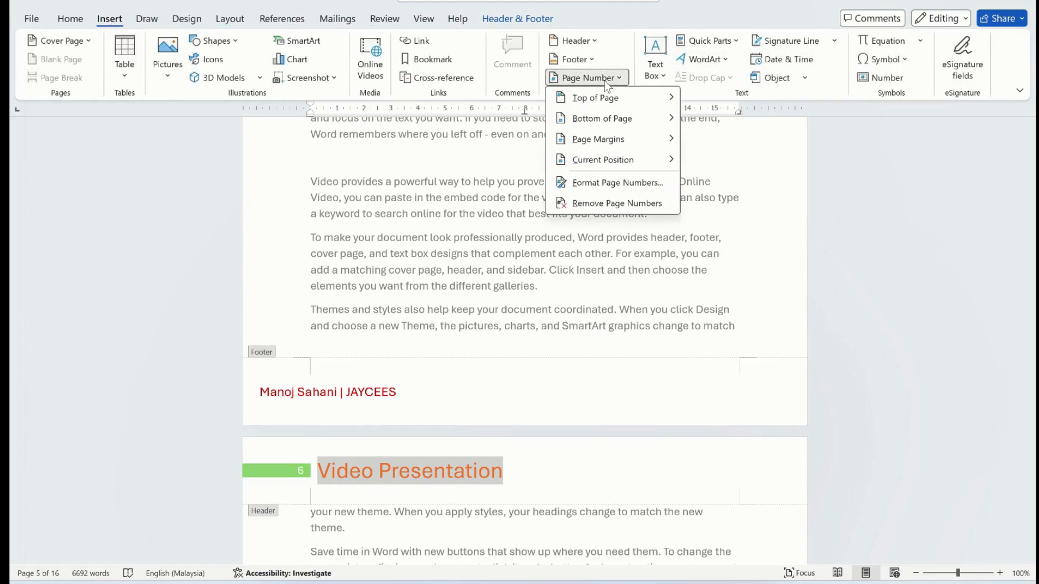
mouse_move(615, 125)
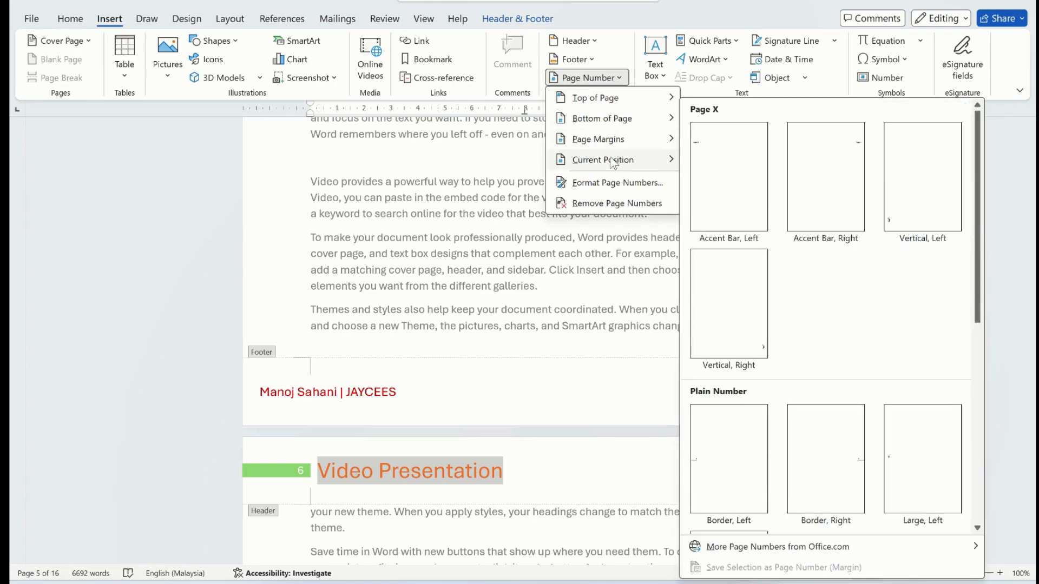
mouse_move(613, 162)
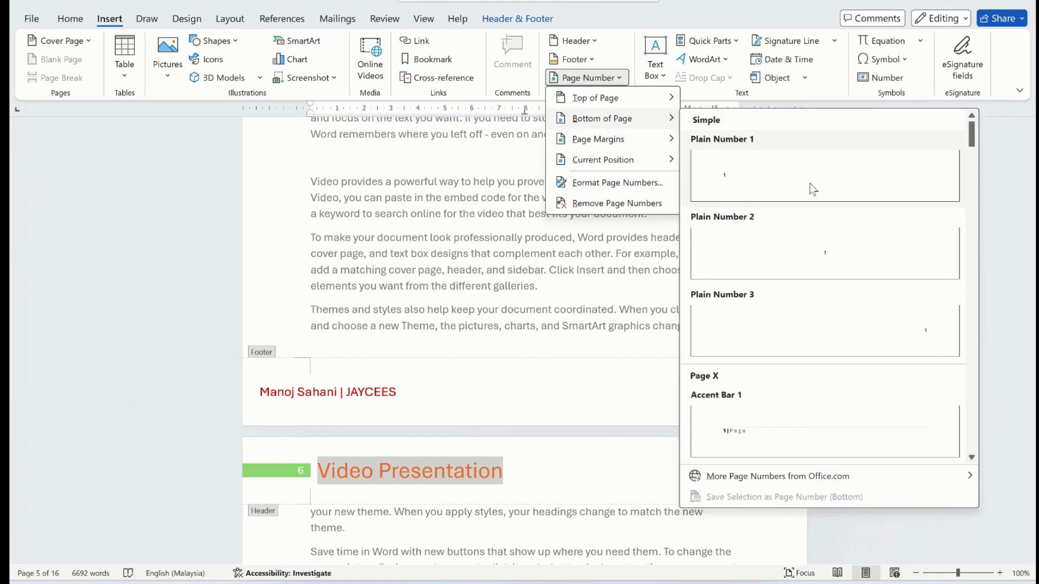
click(832, 269)
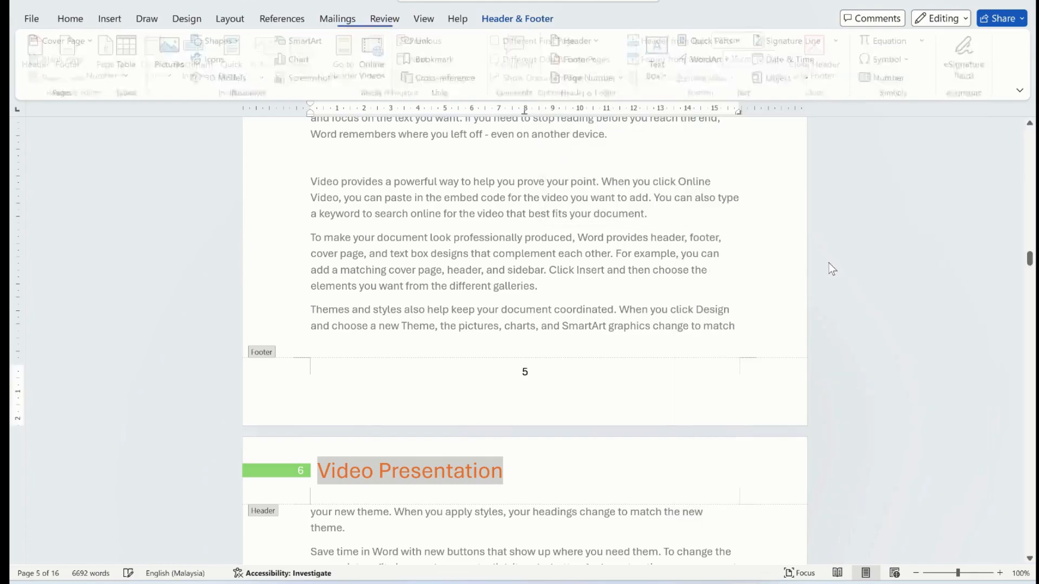
drag(1030, 260, 1029, 152)
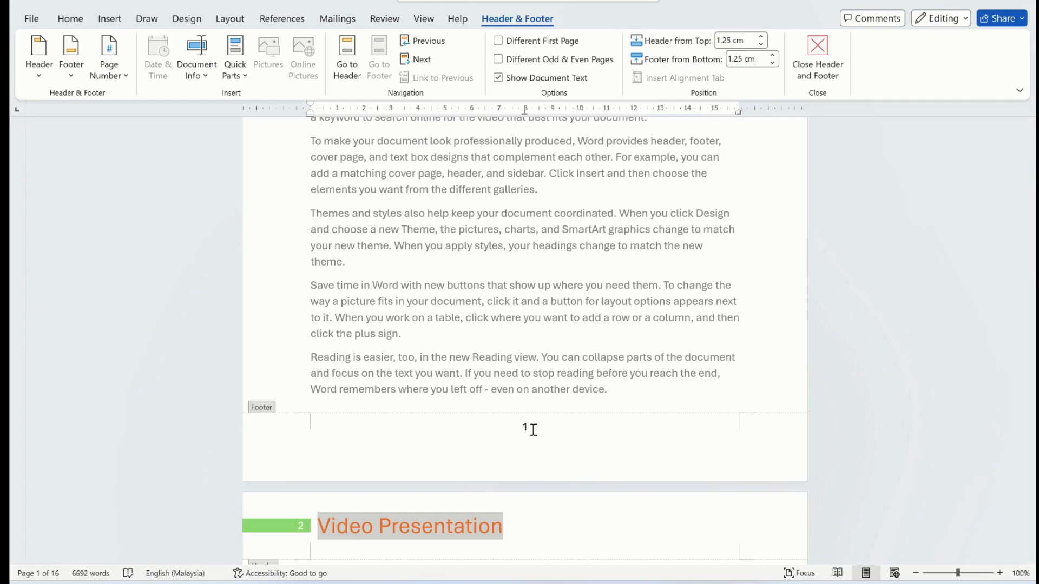
- Change the page number format to lowercase Roman numerals (i, ii, iii, …) and apply it to the document
click(108, 65)
click(140, 184)
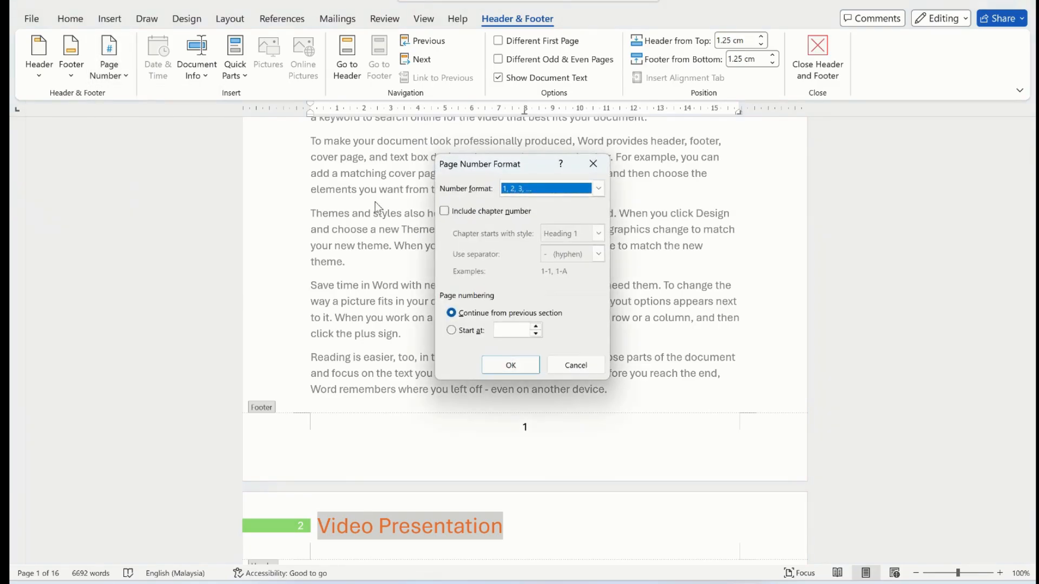
click(600, 190)
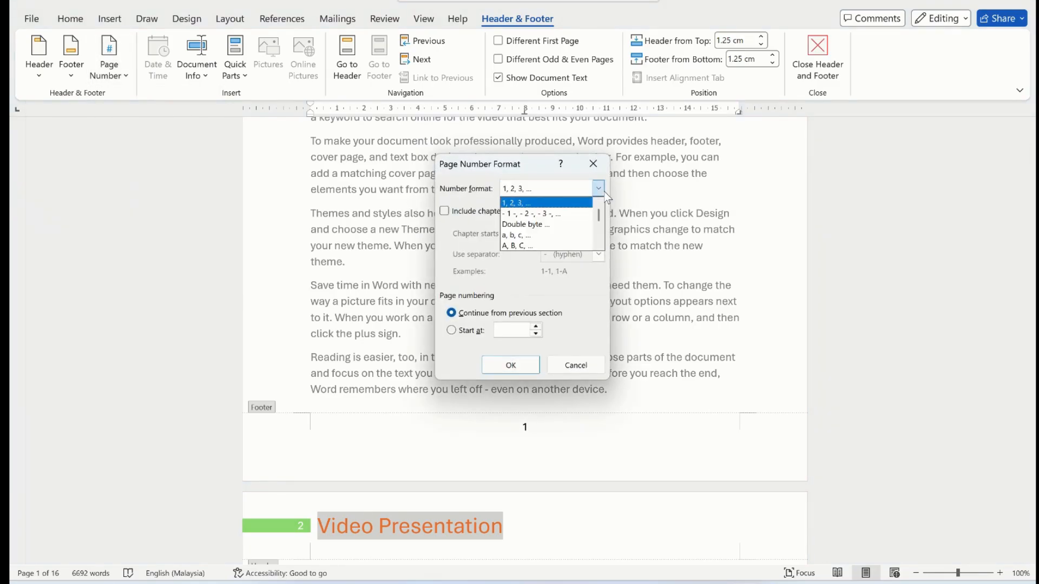
click(589, 194)
click(590, 194)
drag(602, 217, 601, 222)
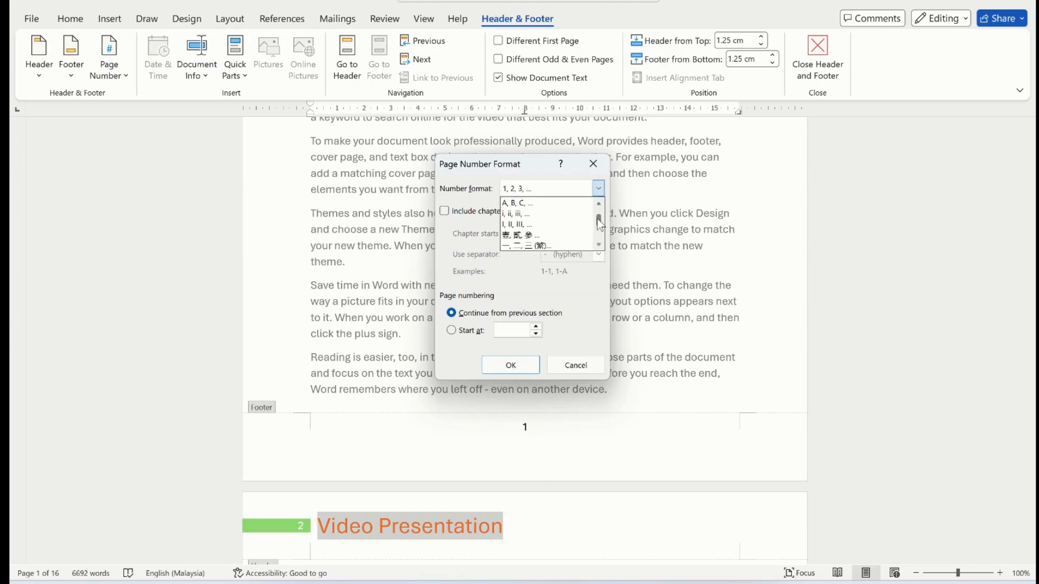
click(560, 215)
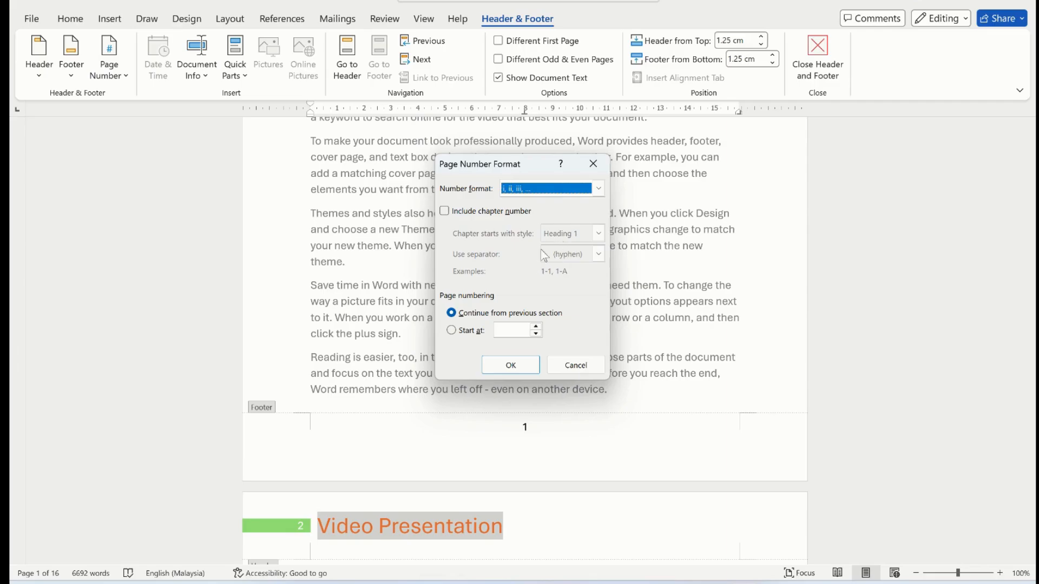
click(596, 192)
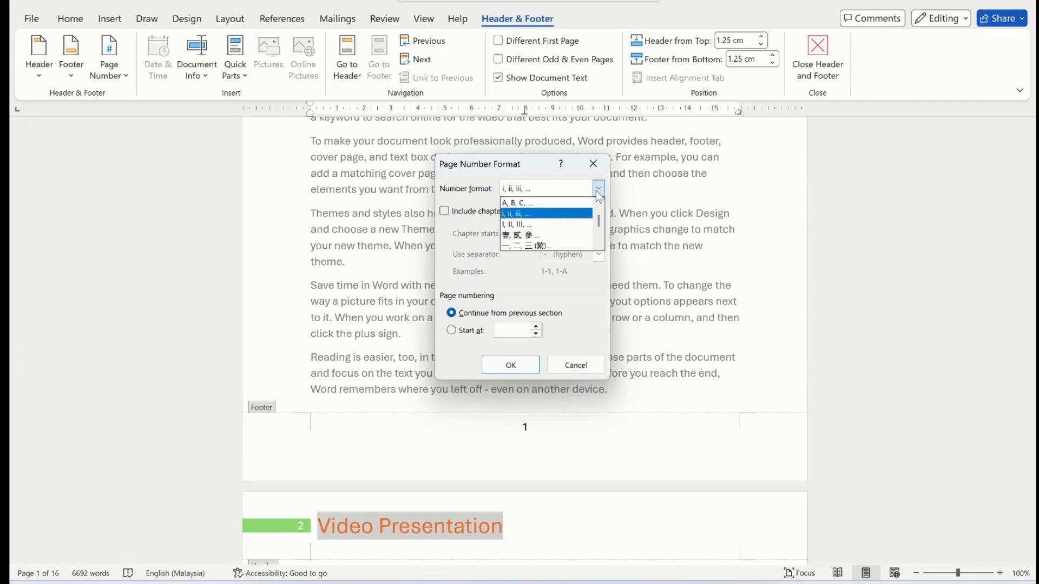
click(562, 214)
click(512, 329)
click(509, 369)
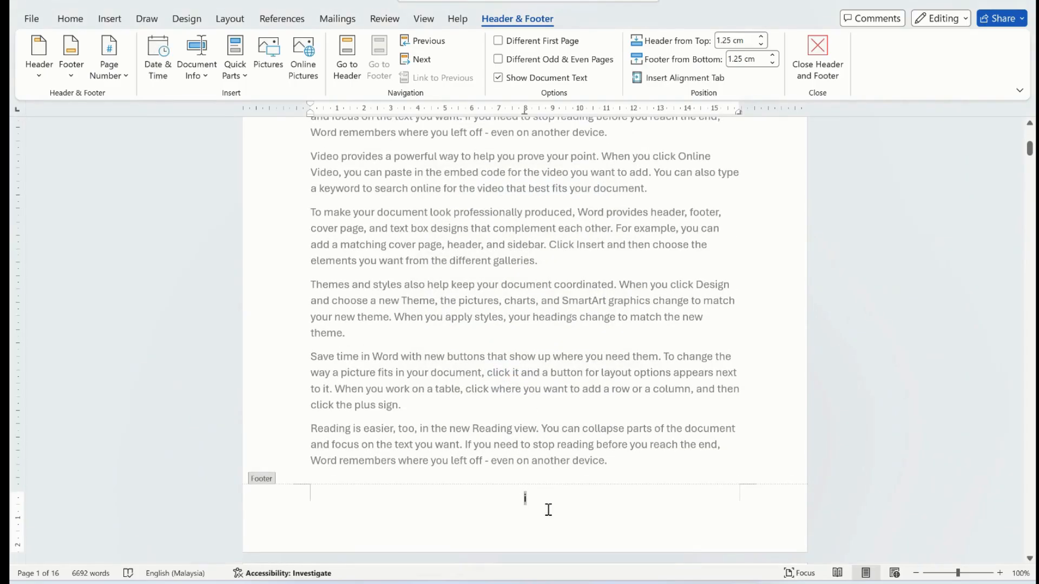
double_click(529, 498)
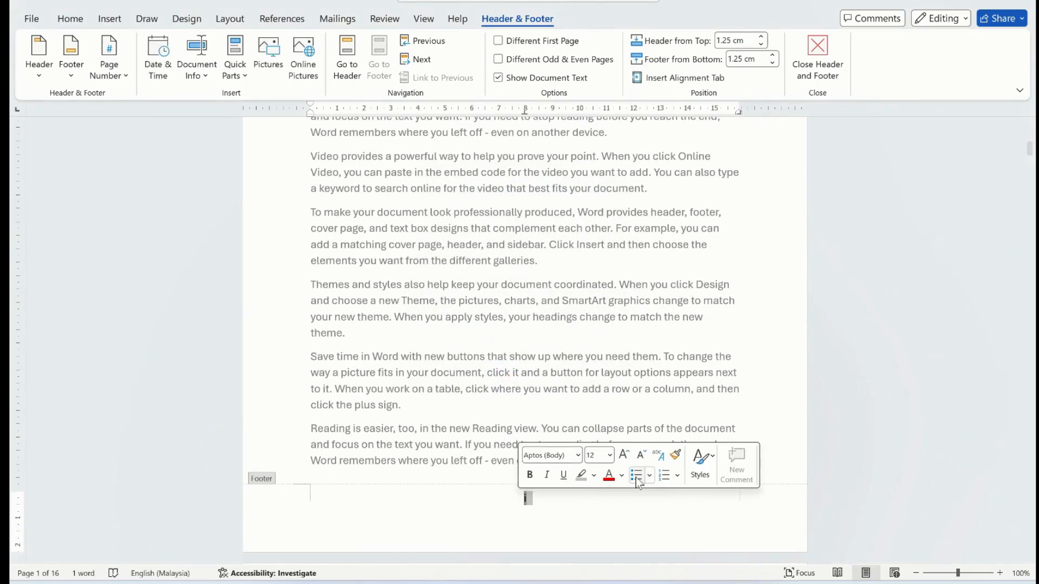
click(559, 523)
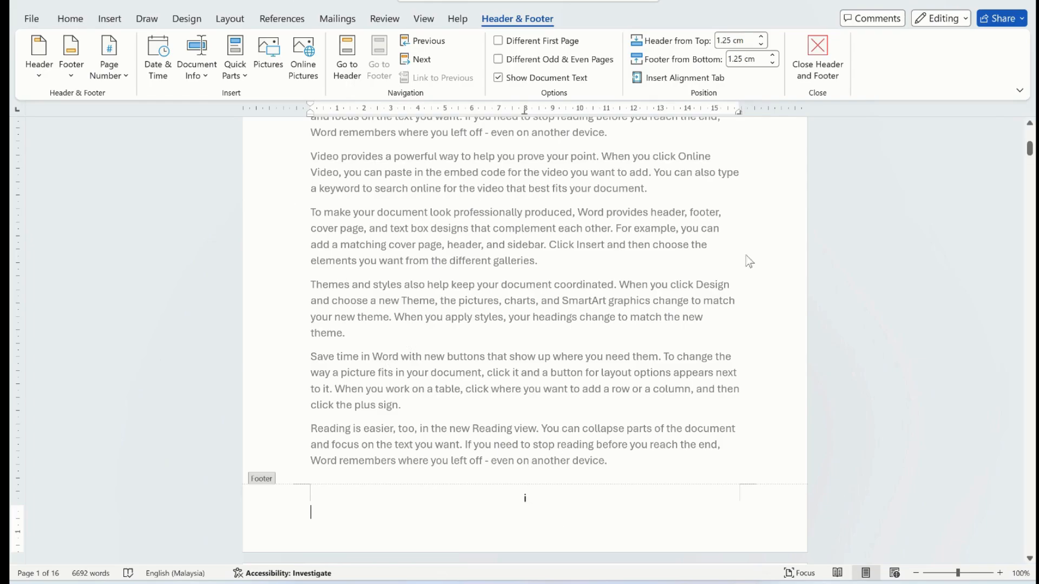
mouse_move(1029, 147)
mouse_down()
mouse_move(1030, 180)
mouse_move(1034, 157)
mouse_up()
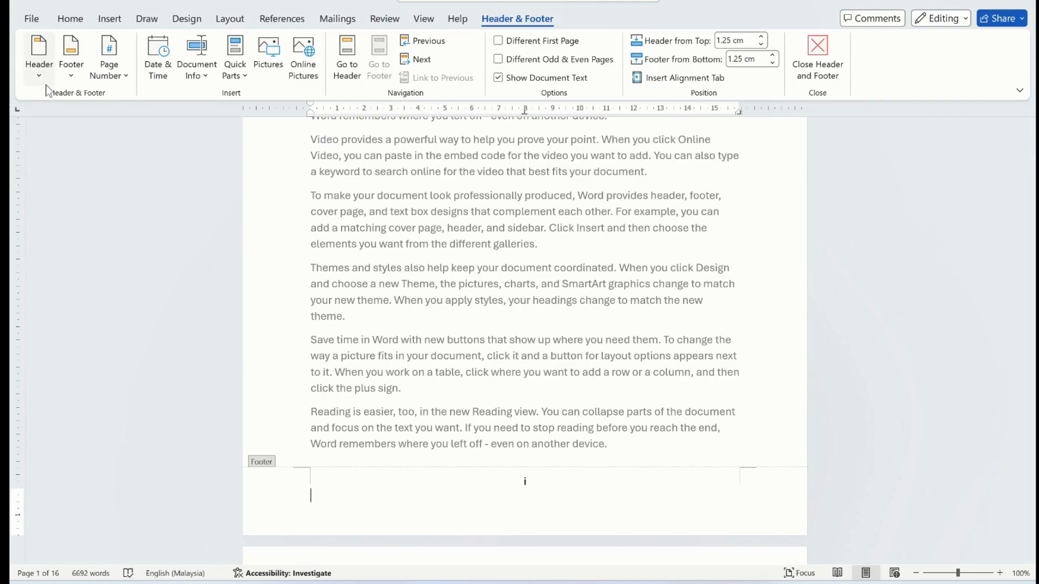
- Open the footer for editing and enable the Different First Page option to leave the page number off page 1
click(109, 18)
click(573, 59)
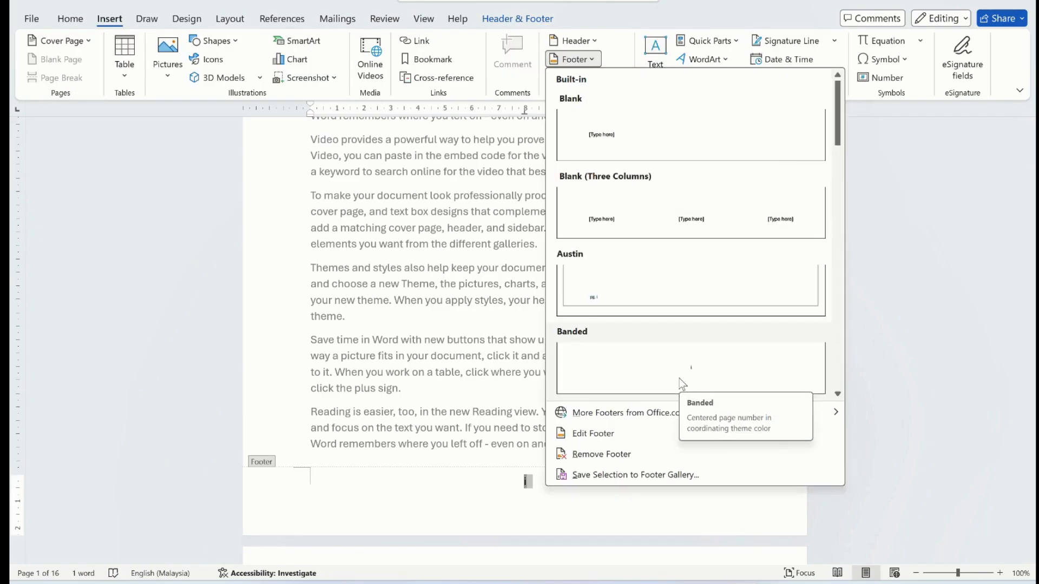
click(626, 441)
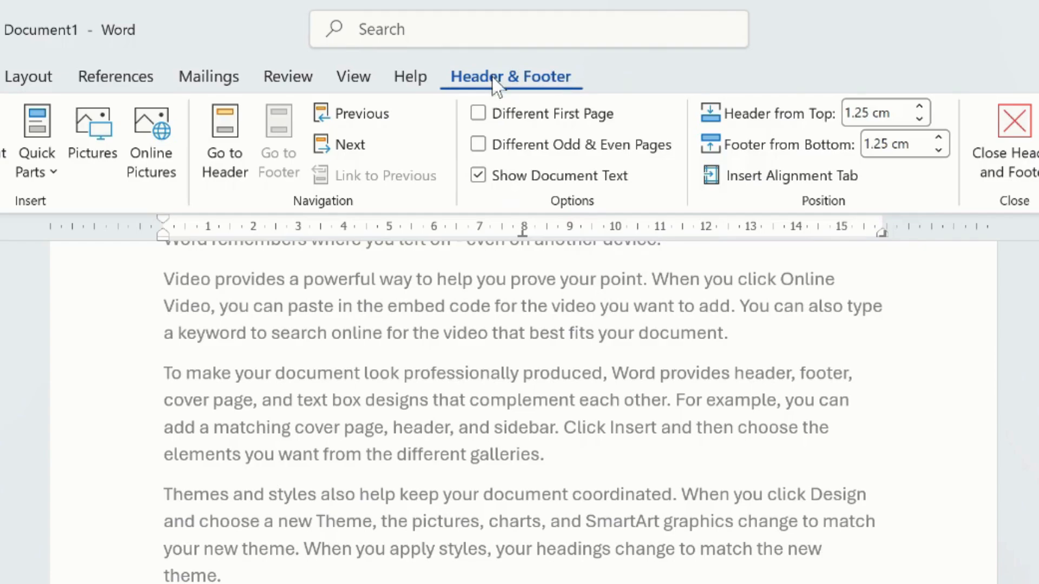
click(485, 119)
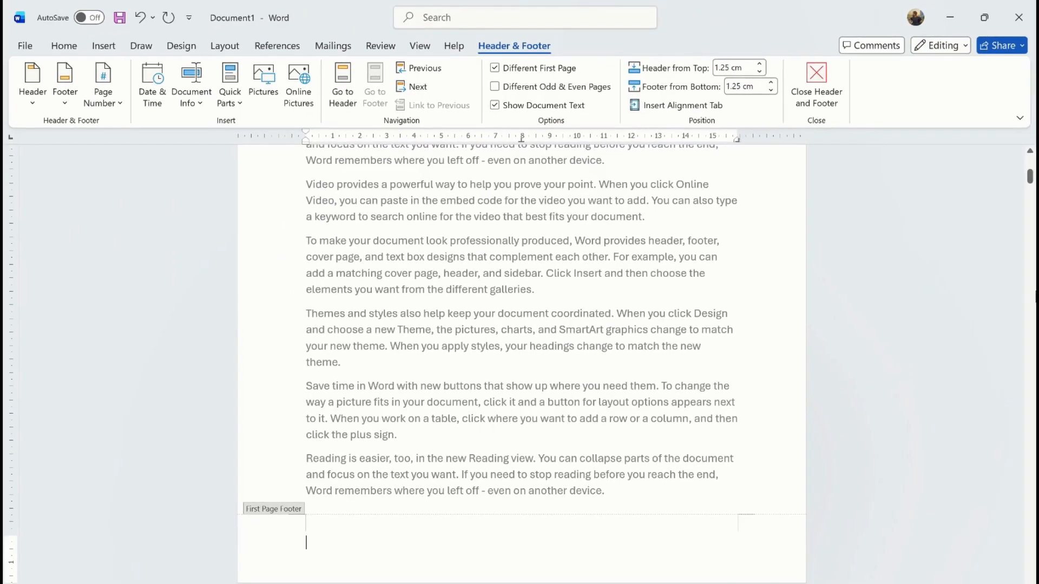
- Check the footer on page 2, return to editing the body text, and review the headers and footers of the first pages
drag(1030, 184, 1031, 207)
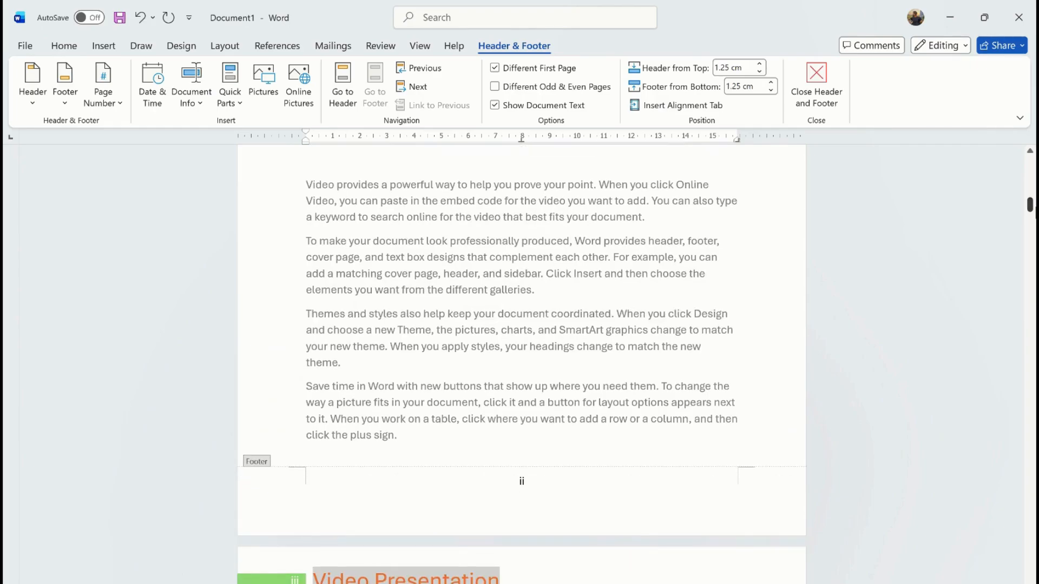
click(532, 484)
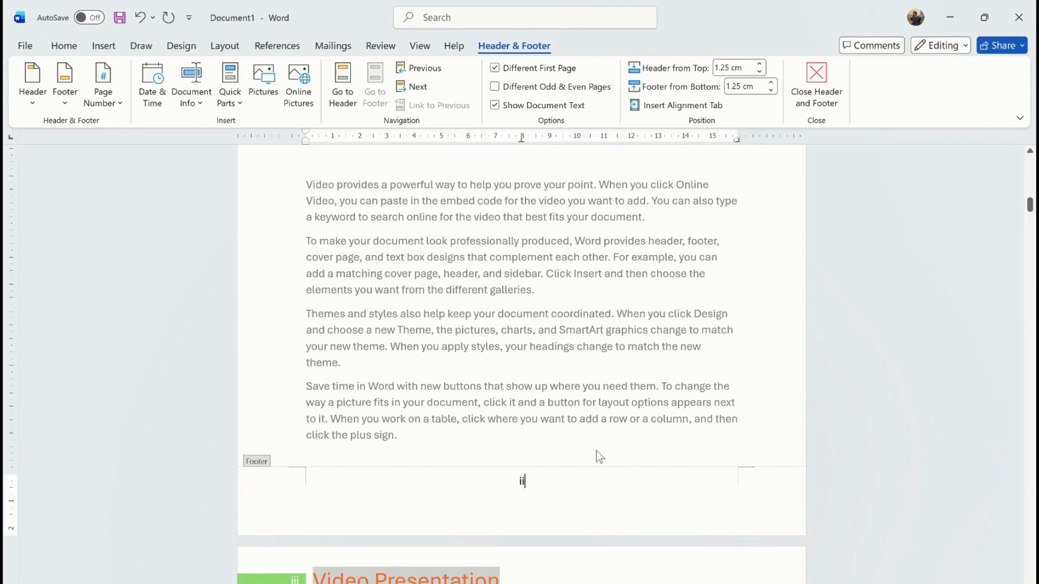
drag(1031, 209, 1033, 172)
triple_click(668, 264)
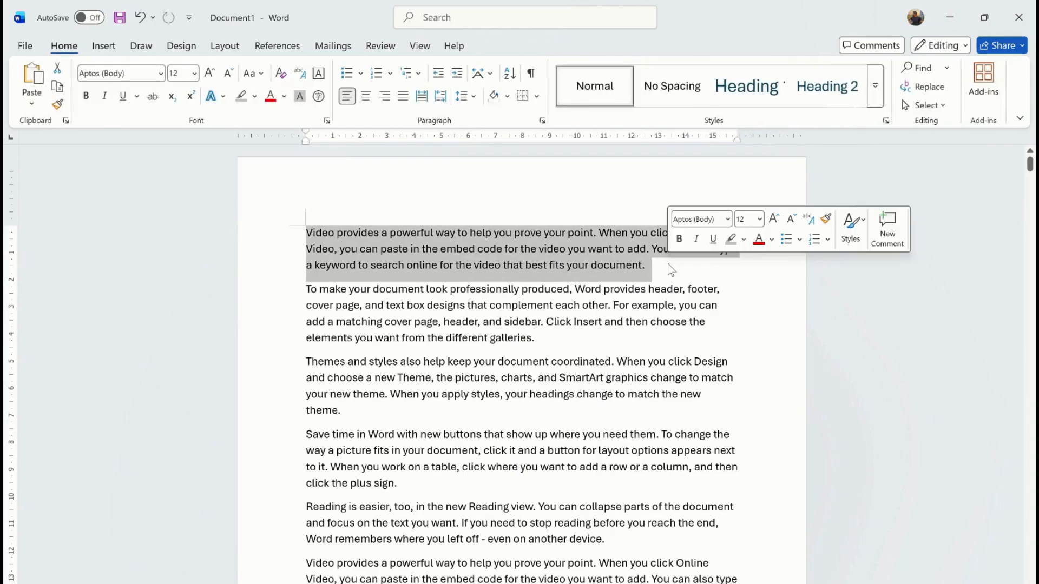
click(711, 306)
drag(1031, 163, 1031, 209)
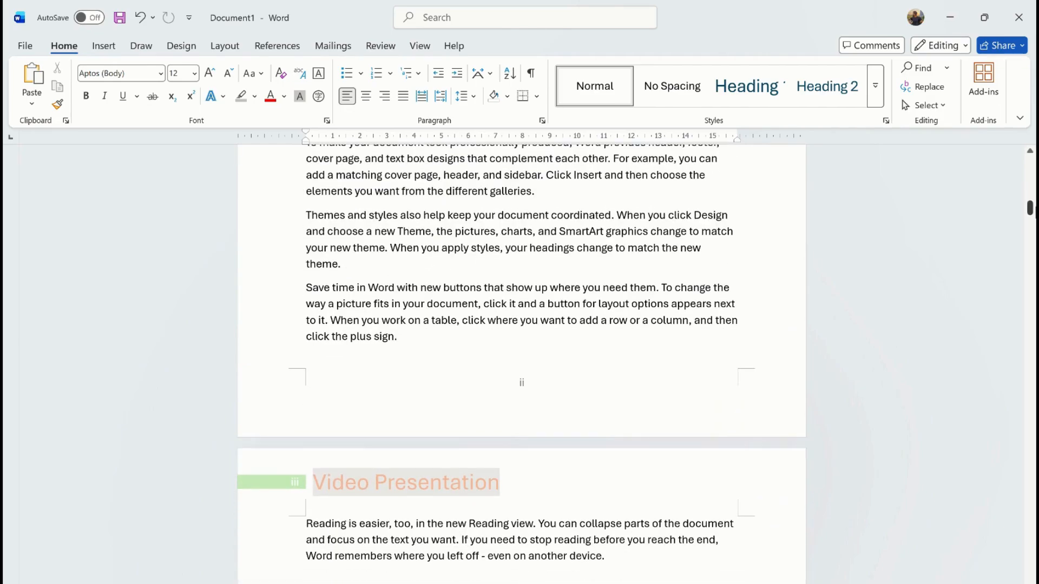